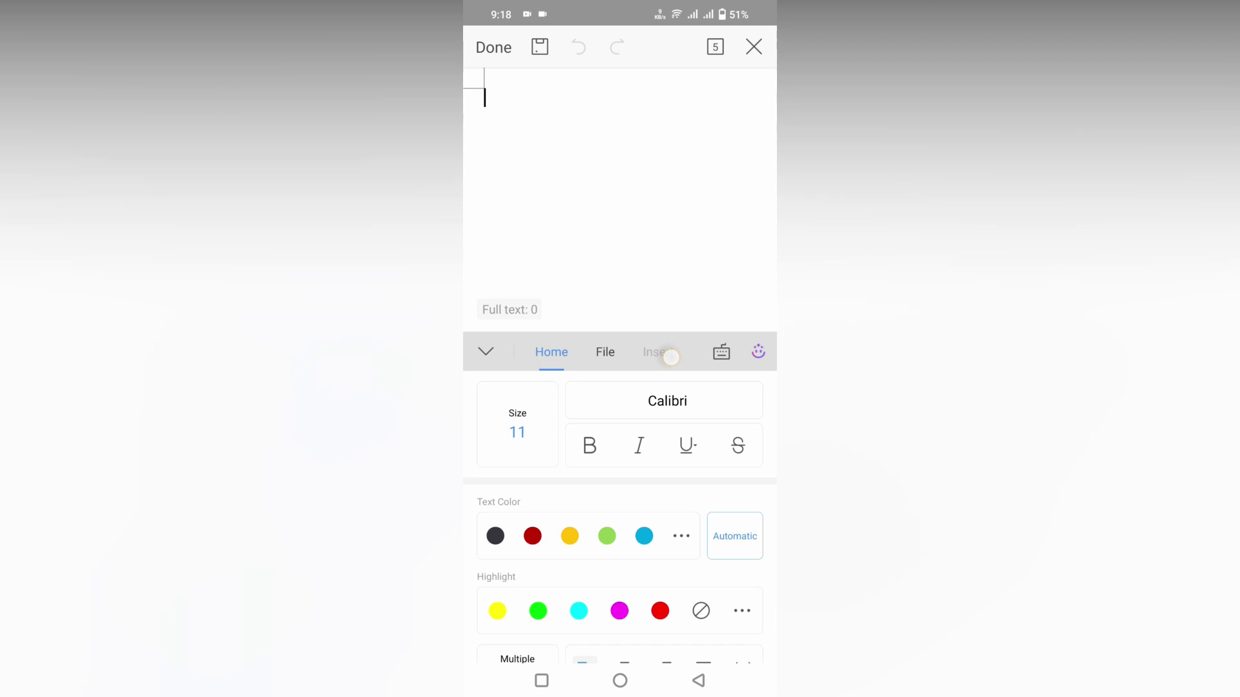
Set up a new table with 4 columns and 5 rows
{"action": "left_click", "coordinate": [670, 356]}
{"action": "scroll", "coordinate": [686, 484], "scroll_direction": "down", "scroll_amount": 3}
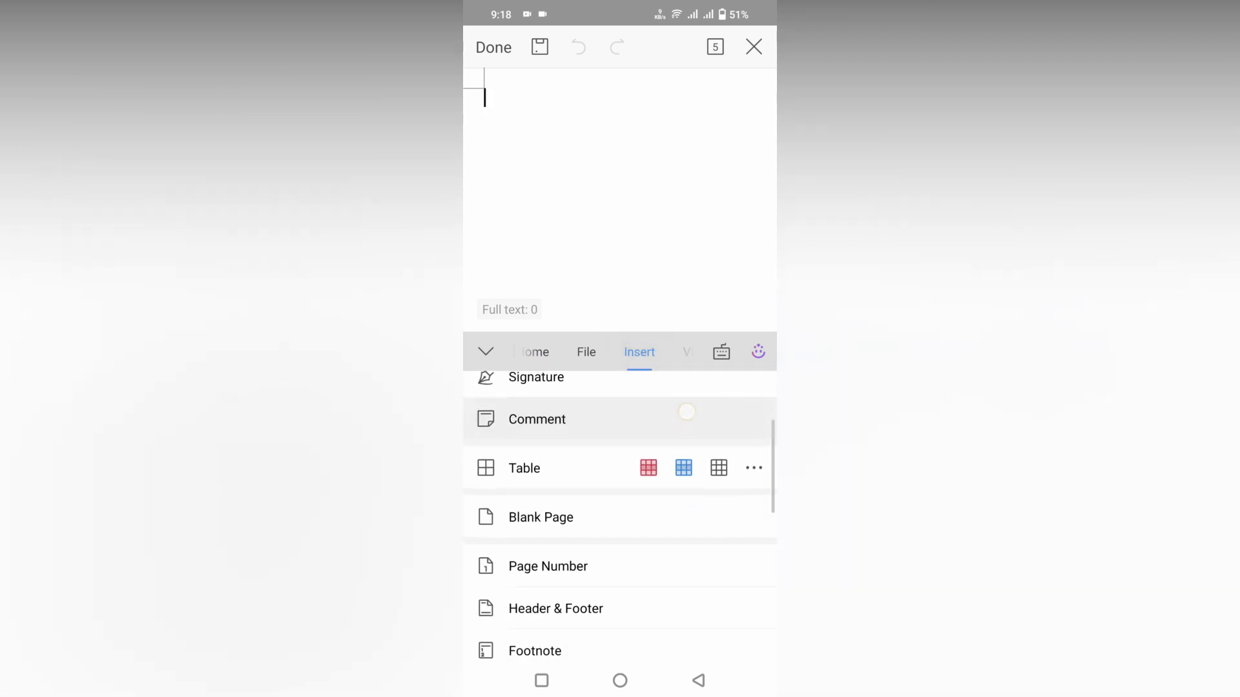
{"action": "left_click", "coordinate": [754, 469]}
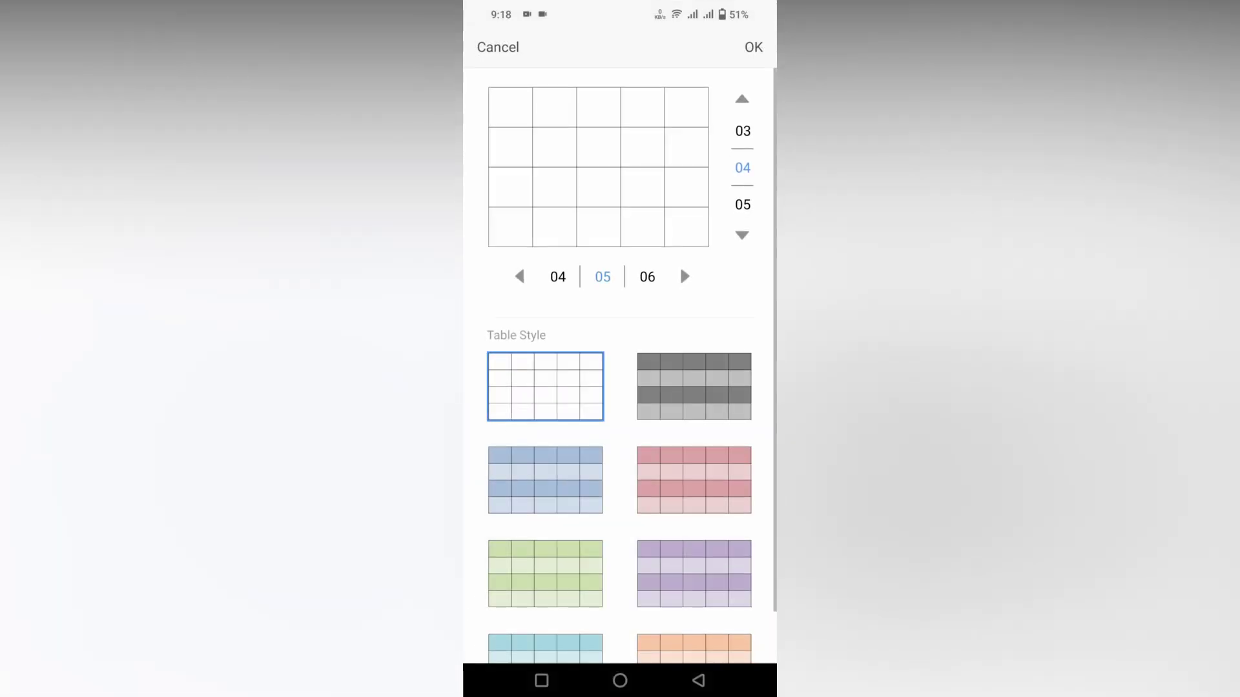
{"action": "left_click", "coordinate": [685, 276]}
{"action": "left_click", "coordinate": [518, 276]}
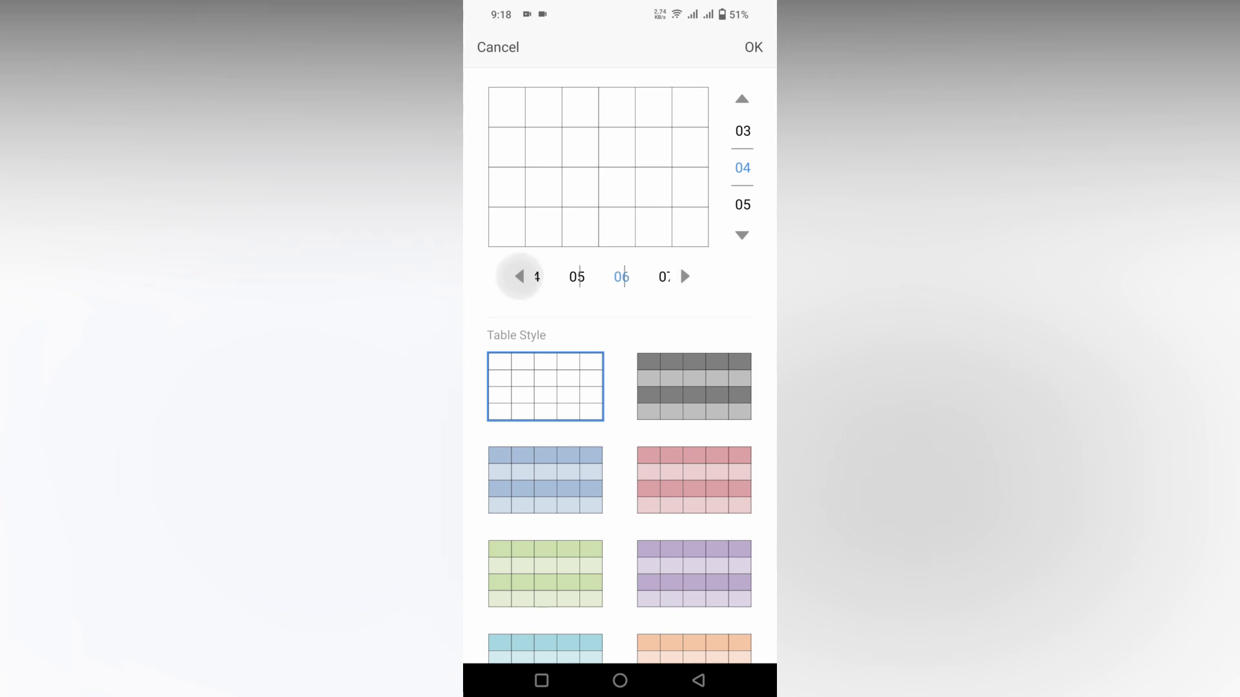
{"action": "left_click", "coordinate": [742, 236]}
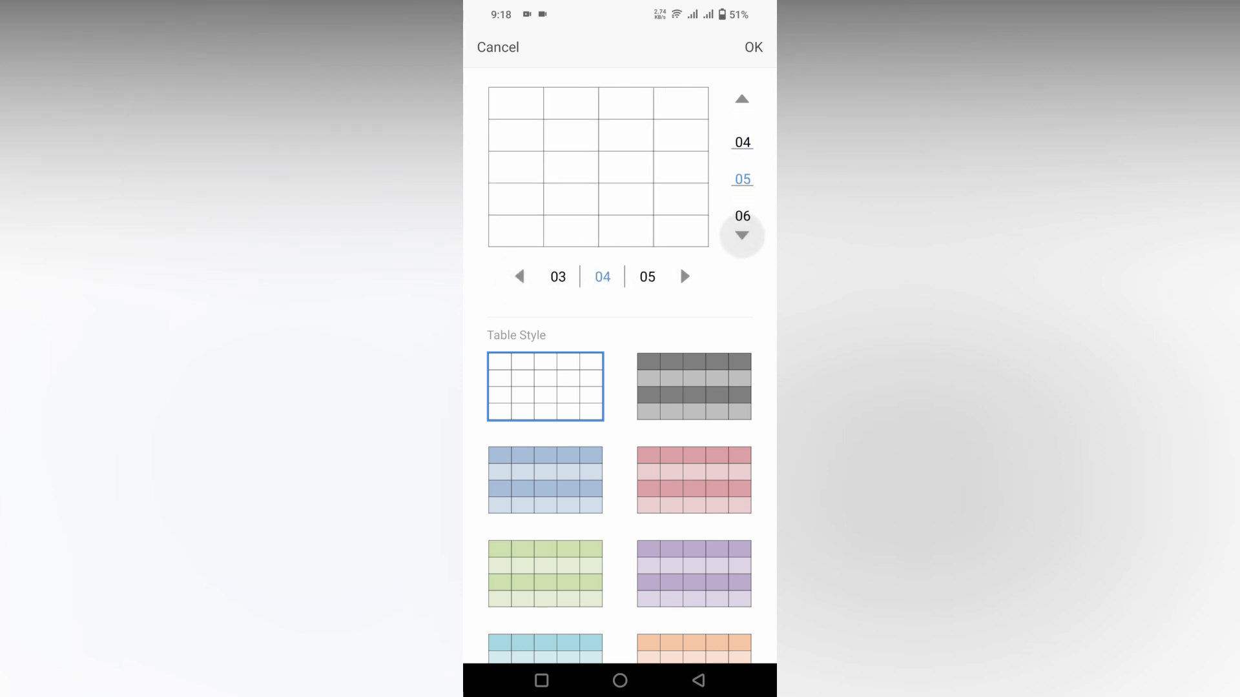
Apply the pink striped table style and insert the table
{"action": "left_click", "coordinate": [693, 386]}
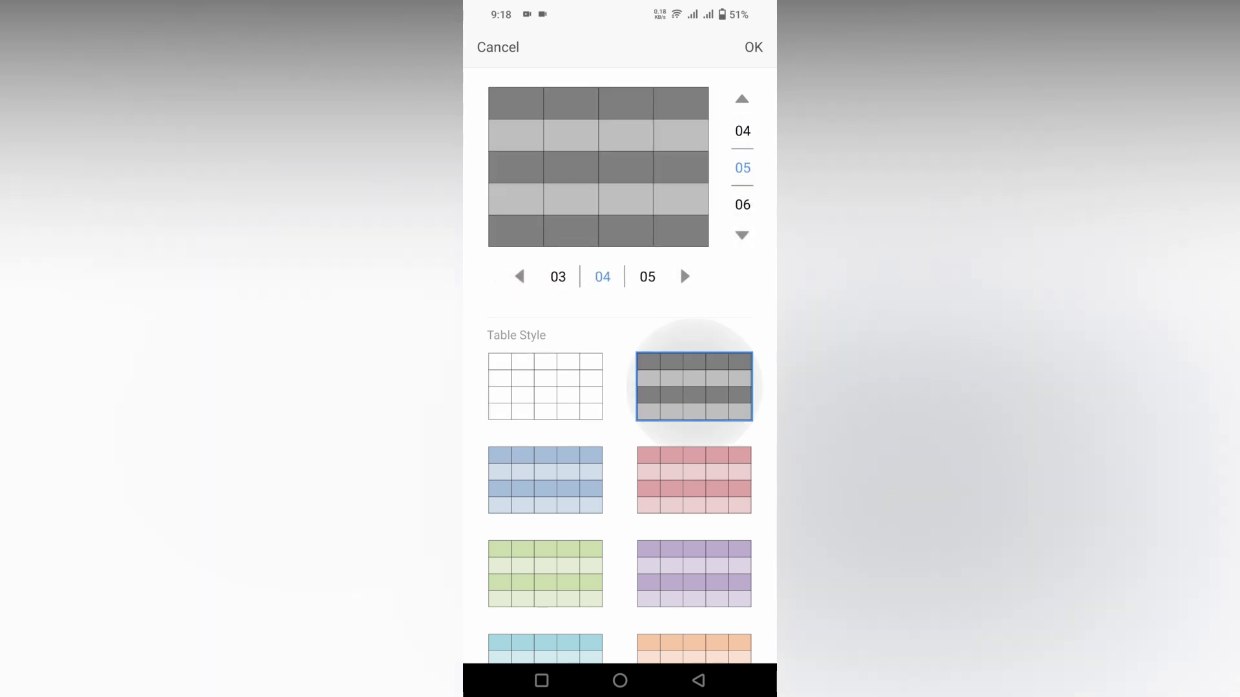
{"action": "left_click", "coordinate": [544, 481]}
{"action": "left_click", "coordinate": [694, 481]}
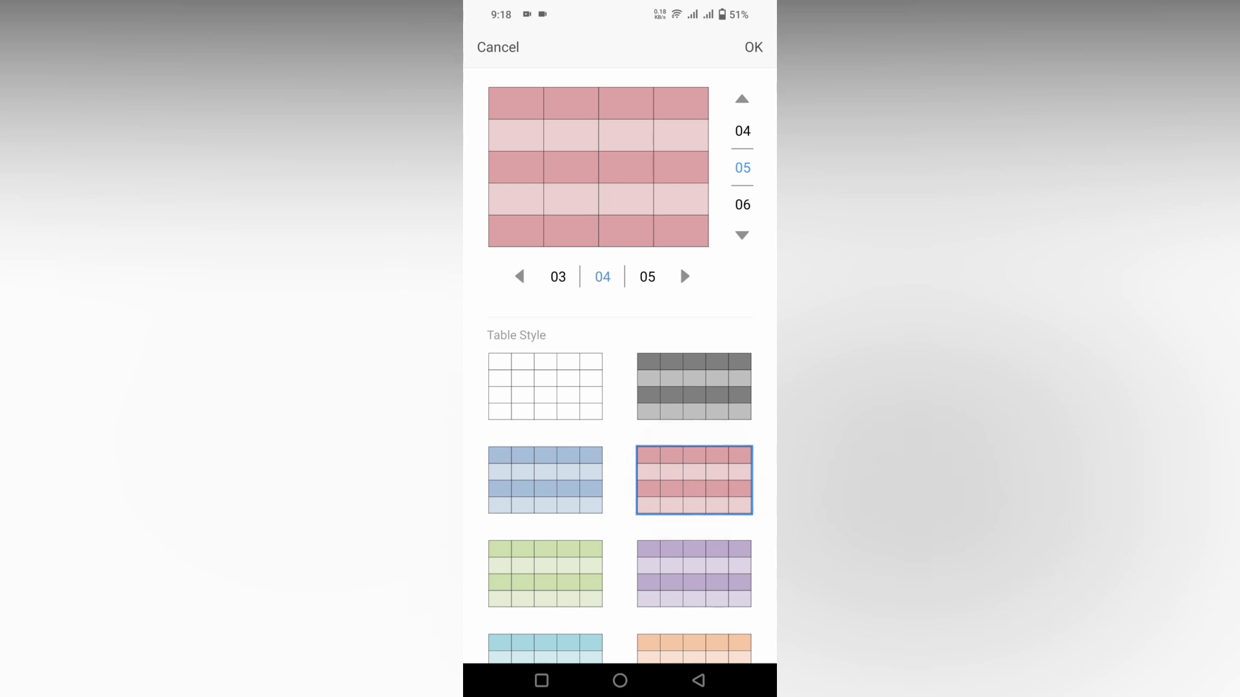
{"action": "left_click", "coordinate": [754, 46]}
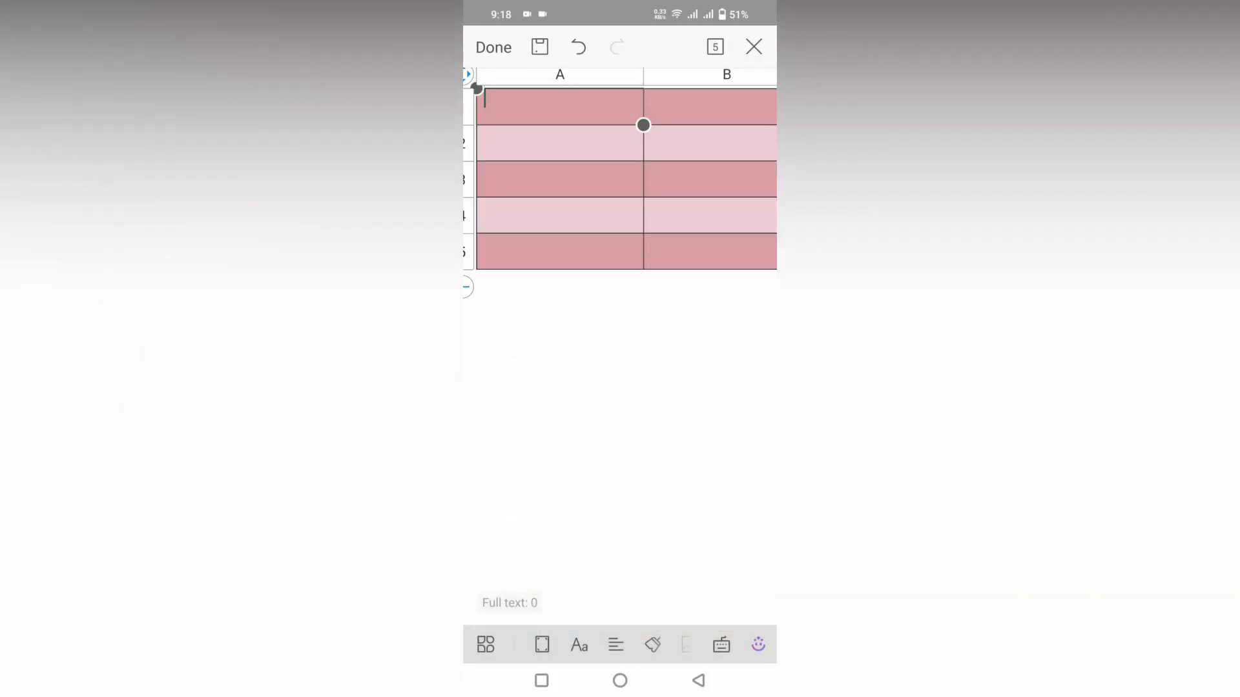
{"action": "scroll", "coordinate": [621, 174], "scroll_direction": "down", "scroll_amount": 5}
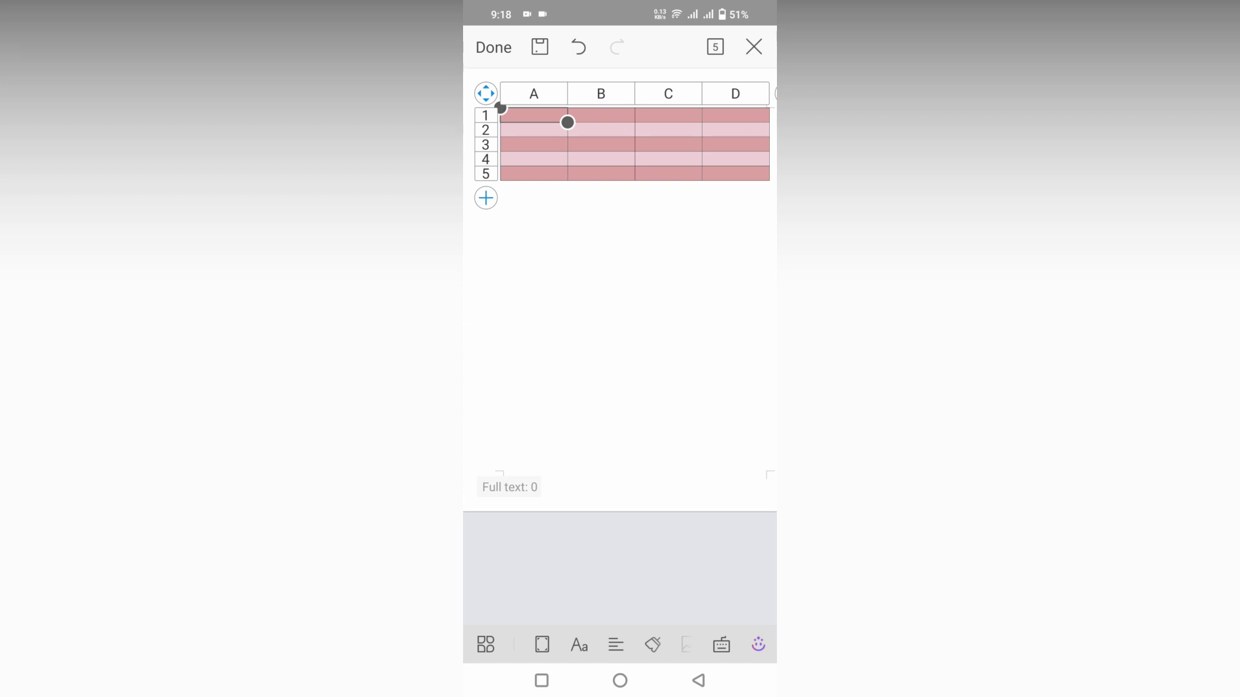
Select a cell, then add a sixth row below the table's five rows
{"action": "left_click", "coordinate": [701, 167]}
{"action": "scroll", "coordinate": [620, 146], "scroll_direction": "up", "scroll_amount": 5}
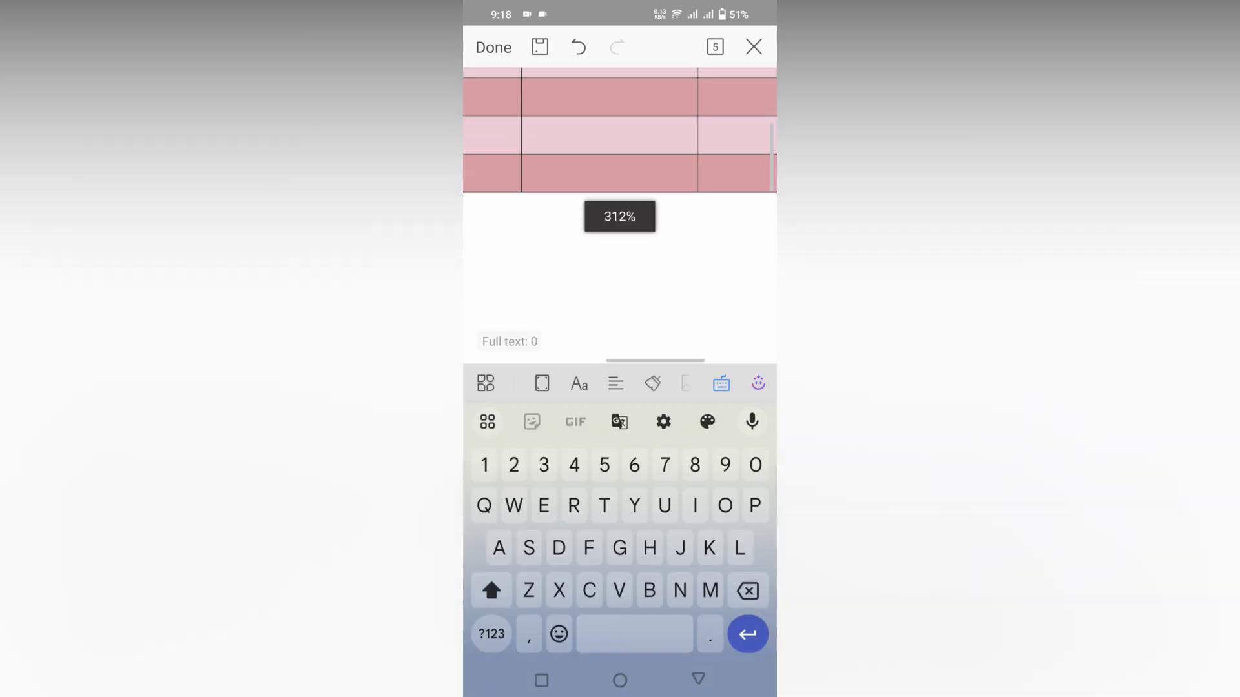
{"action": "scroll", "coordinate": [619, 145], "scroll_direction": "down", "scroll_amount": 5}
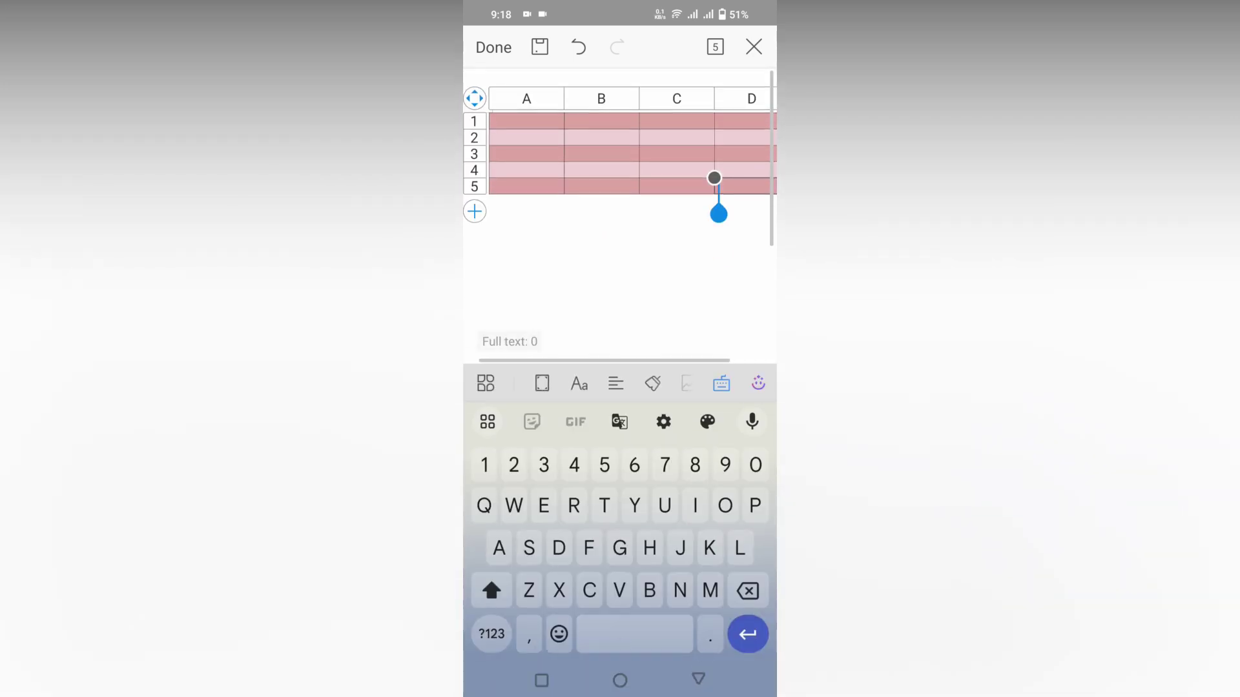
{"action": "left_click", "coordinate": [473, 202]}
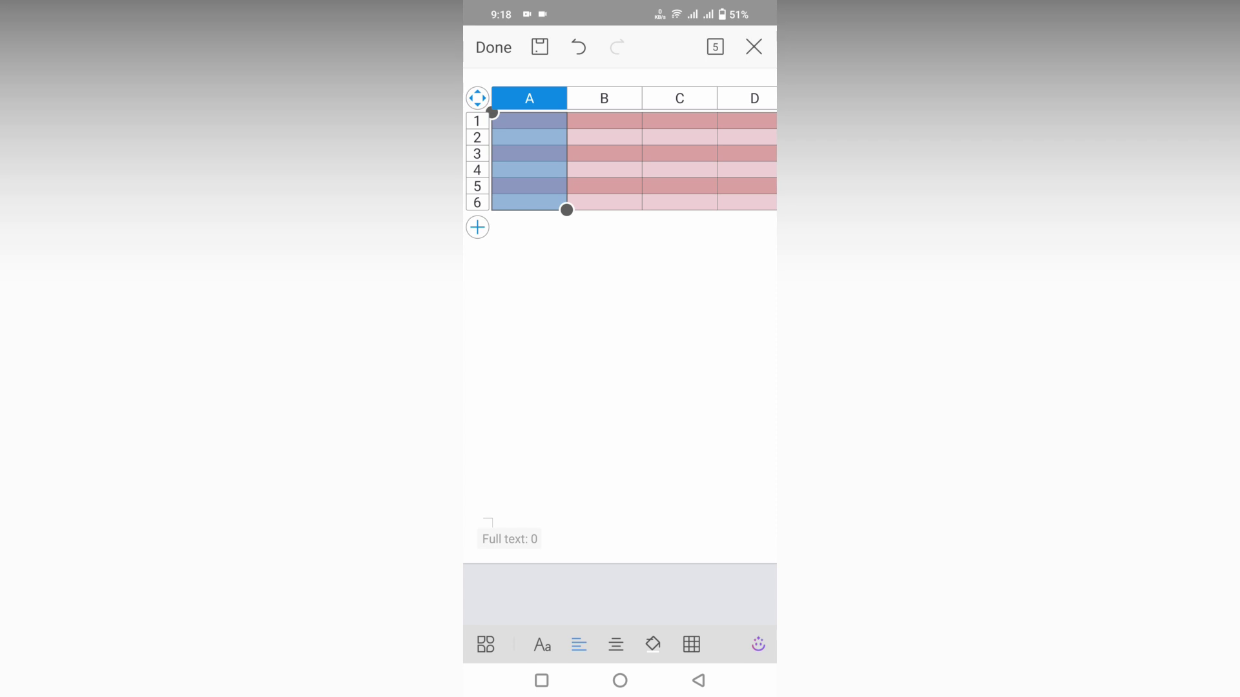
{"action": "left_click", "coordinate": [474, 96]}
{"action": "left_click_drag", "start_coordinate": [574, 142], "coordinate": [657, 162]}
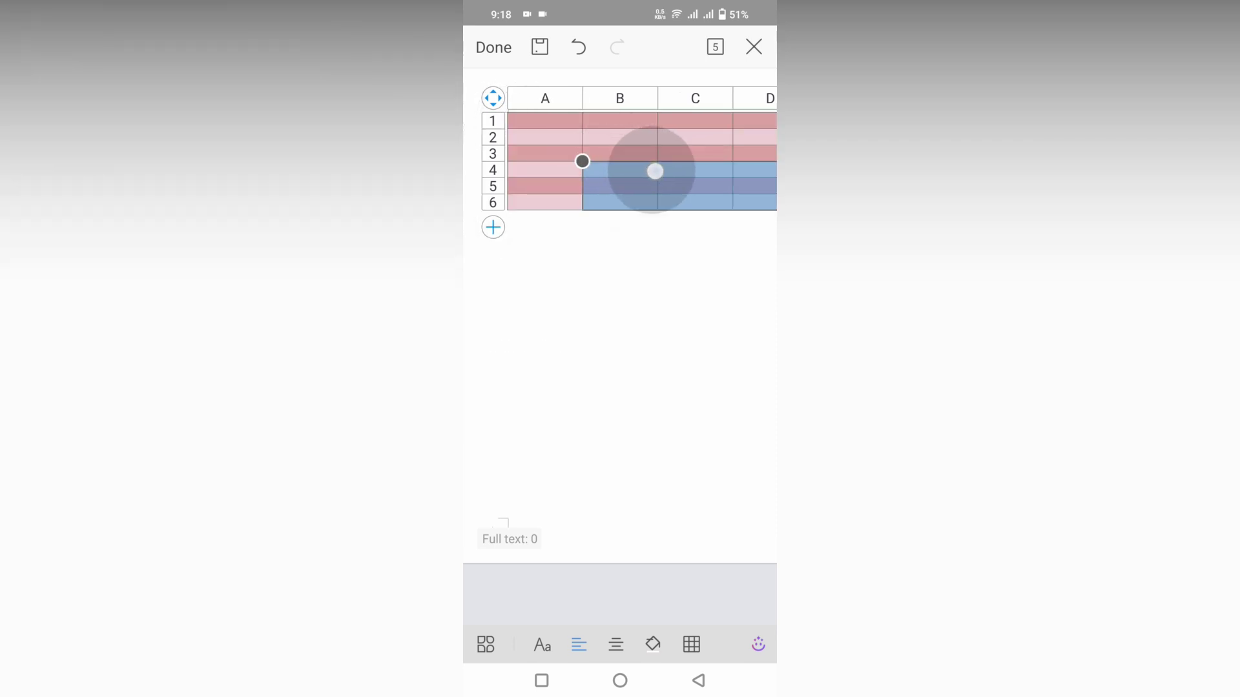
{"action": "left_click", "coordinate": [545, 98]}
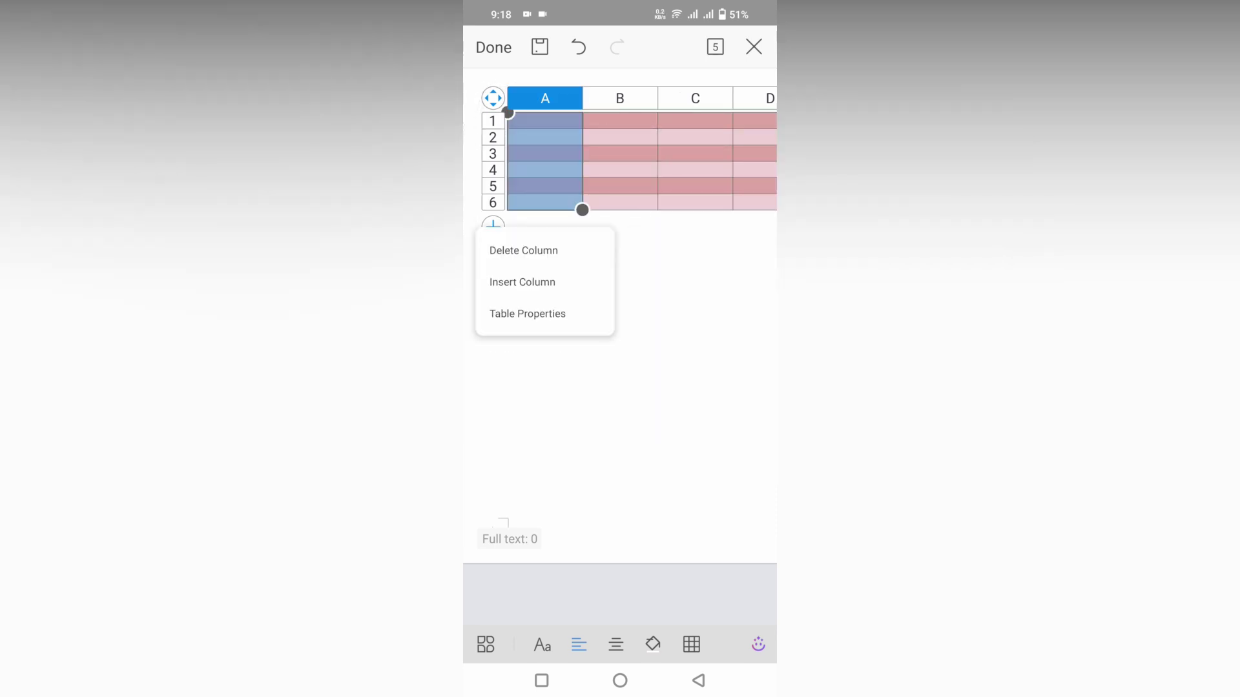
{"action": "left_click", "coordinate": [619, 407]}
{"action": "left_click", "coordinate": [493, 97]}
{"action": "left_click", "coordinate": [619, 436]}
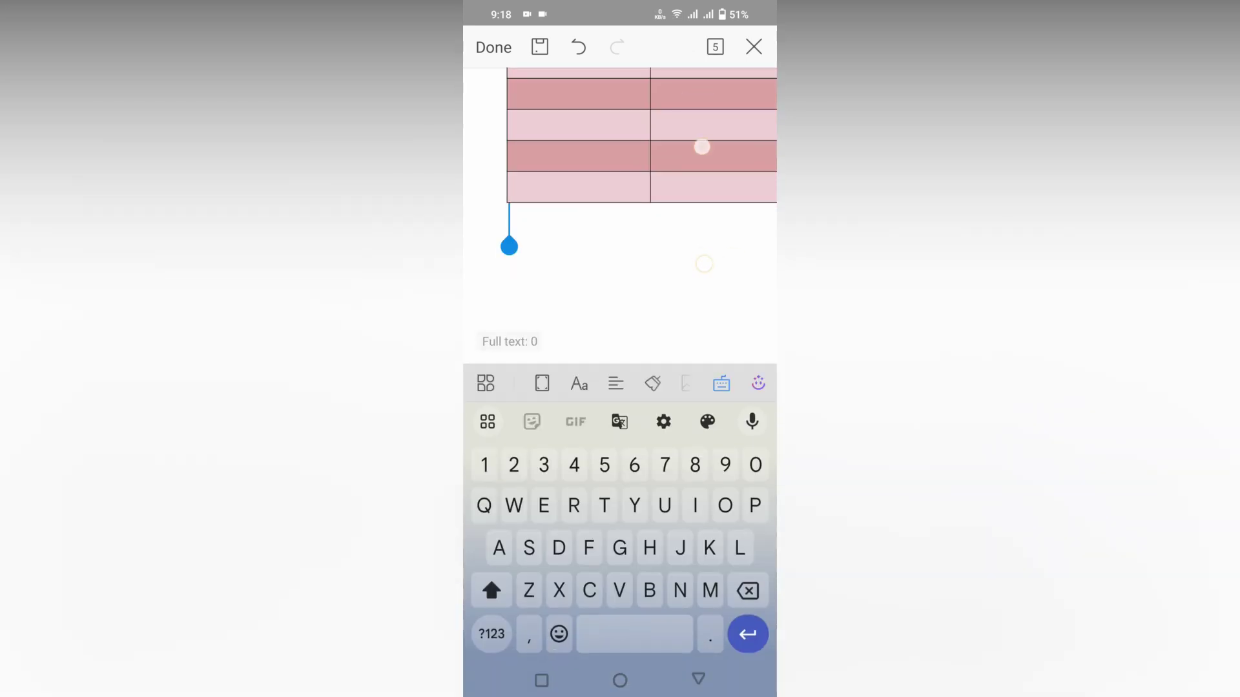
{"action": "scroll", "coordinate": [691, 194], "scroll_direction": "down", "scroll_amount": 3}
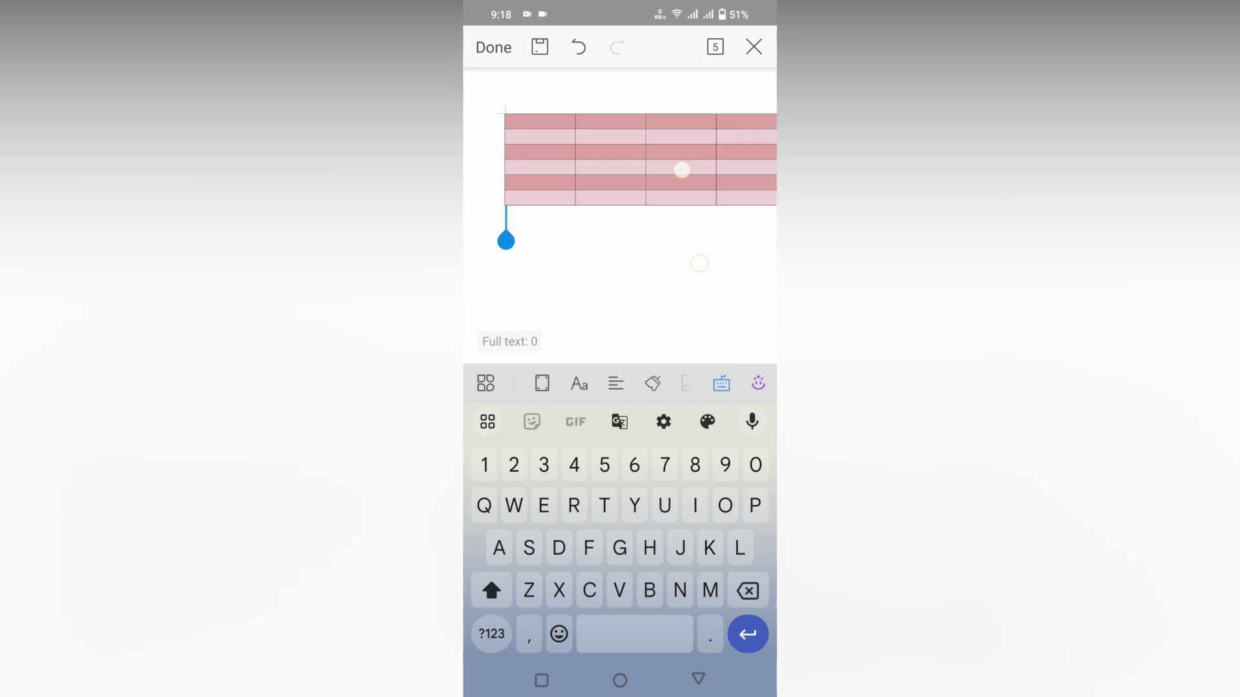
{"action": "scroll", "coordinate": [659, 174], "scroll_direction": "down", "scroll_amount": 2}
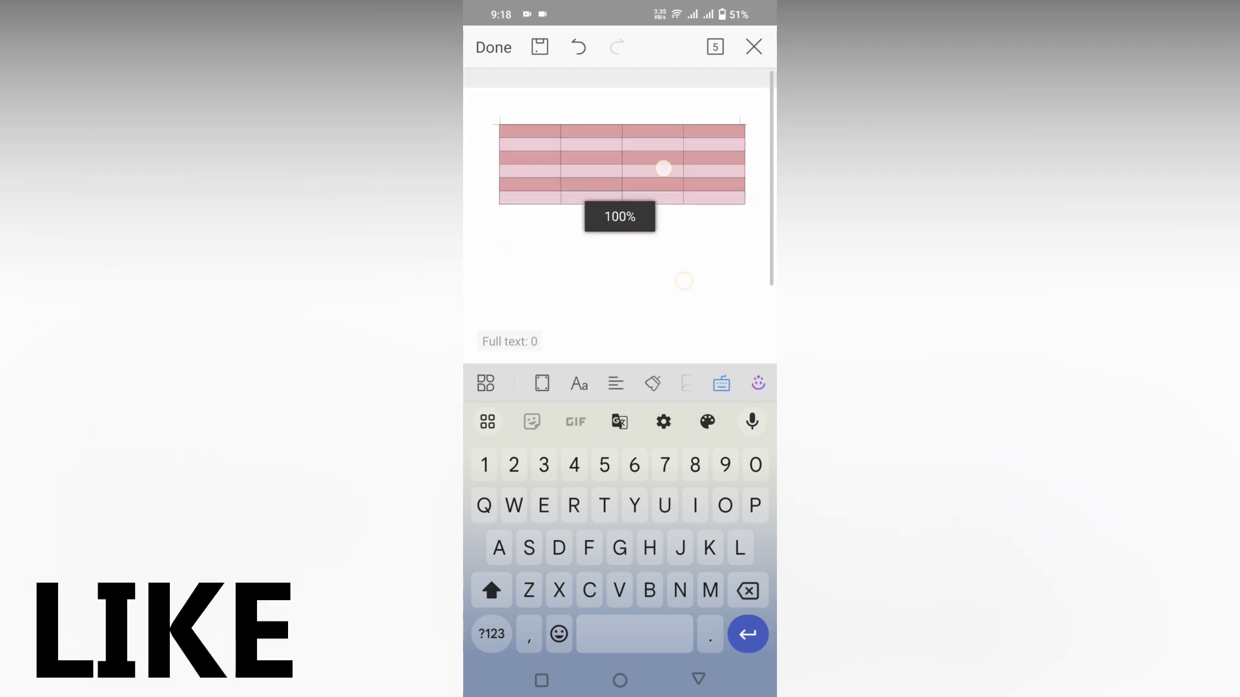